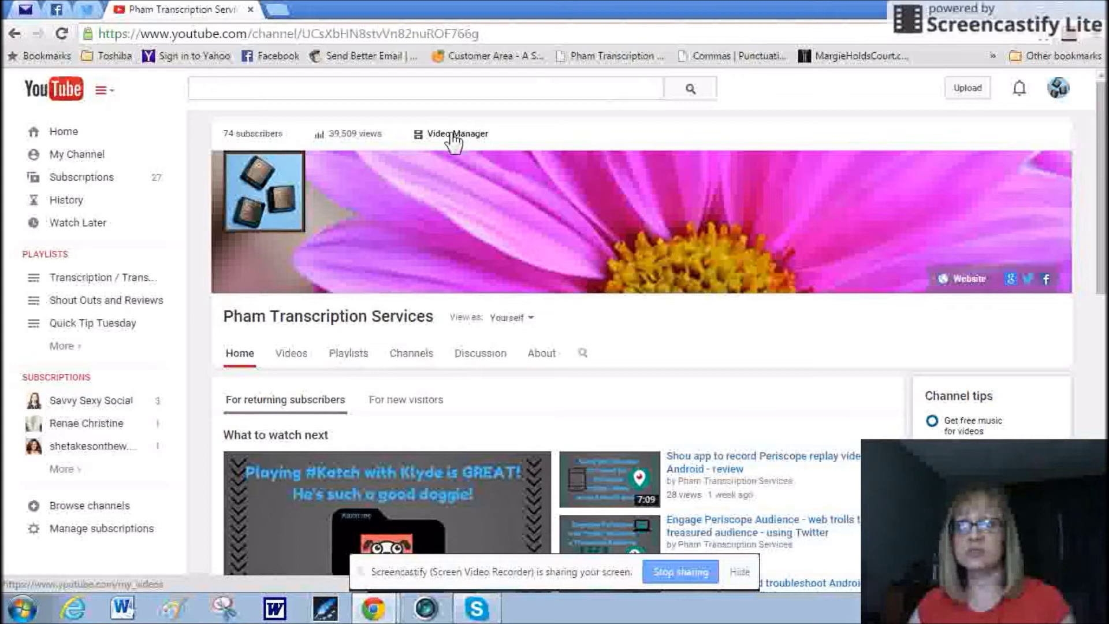
# Go through Video Manager and Live Streaming to the Events page showing 0 upcoming events
pyautogui.click(454, 138)
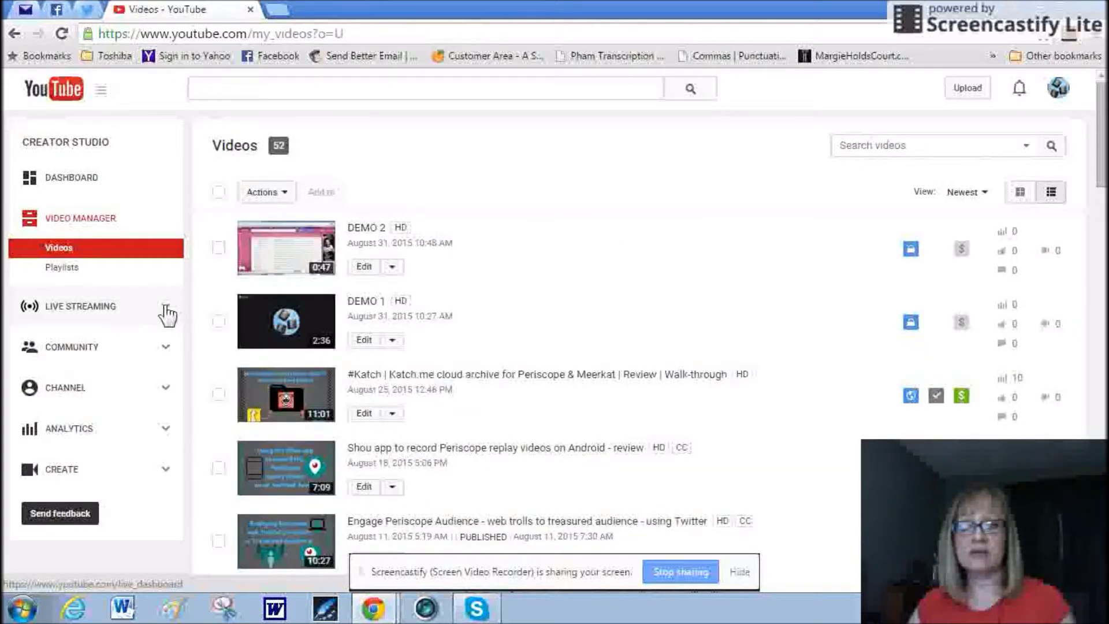
pyautogui.click(167, 314)
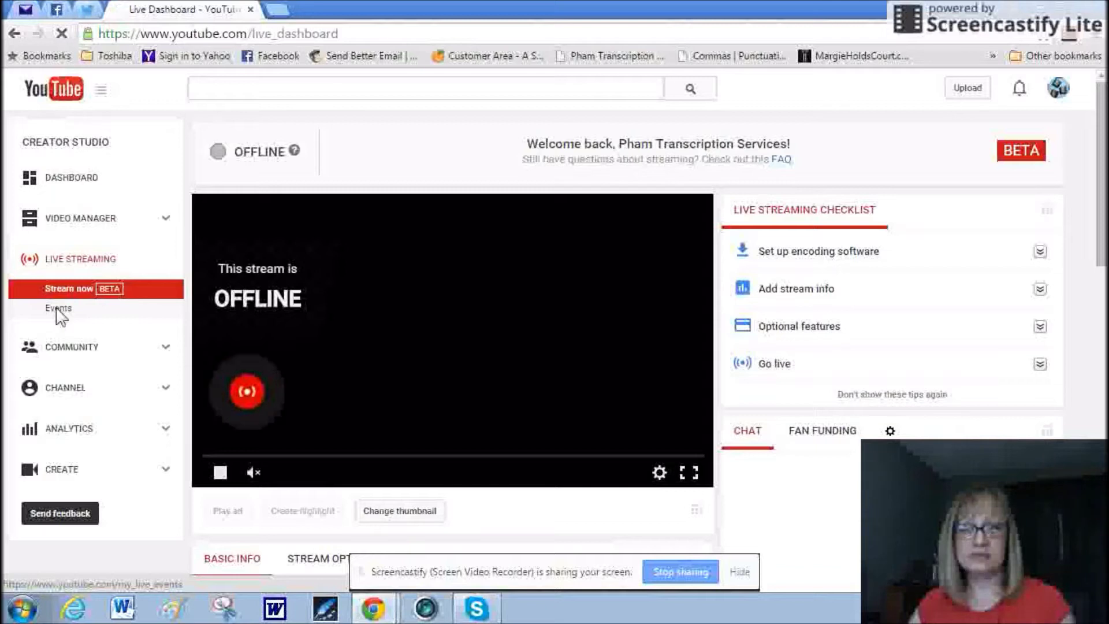
pyautogui.click(57, 312)
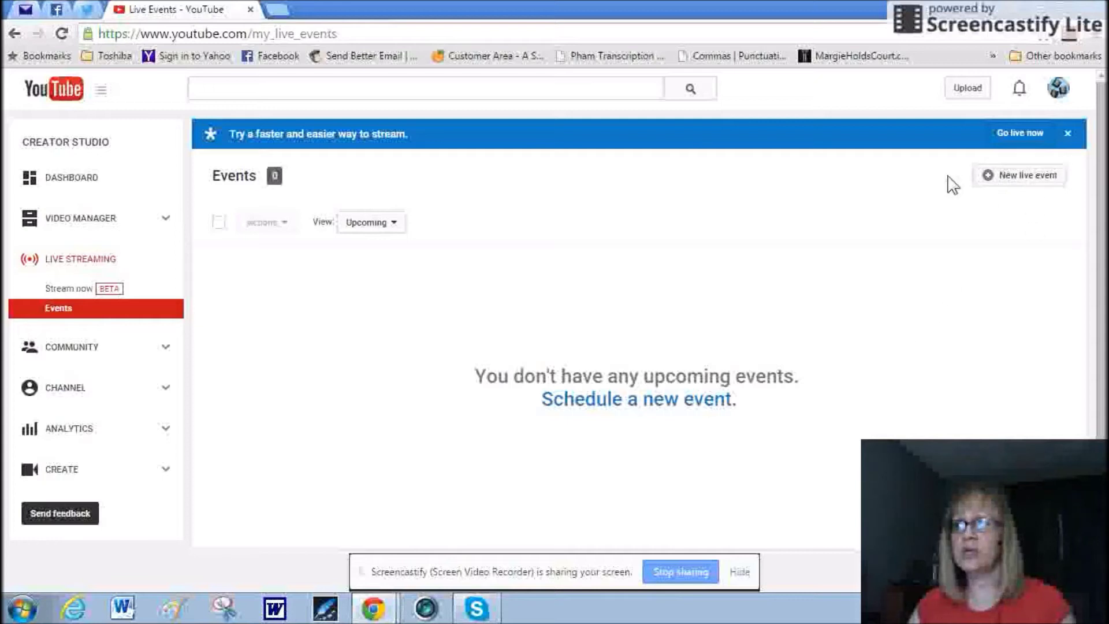
# Create a new live event with Private visibility and the title 'DEMO 3'
pyautogui.click(1019, 183)
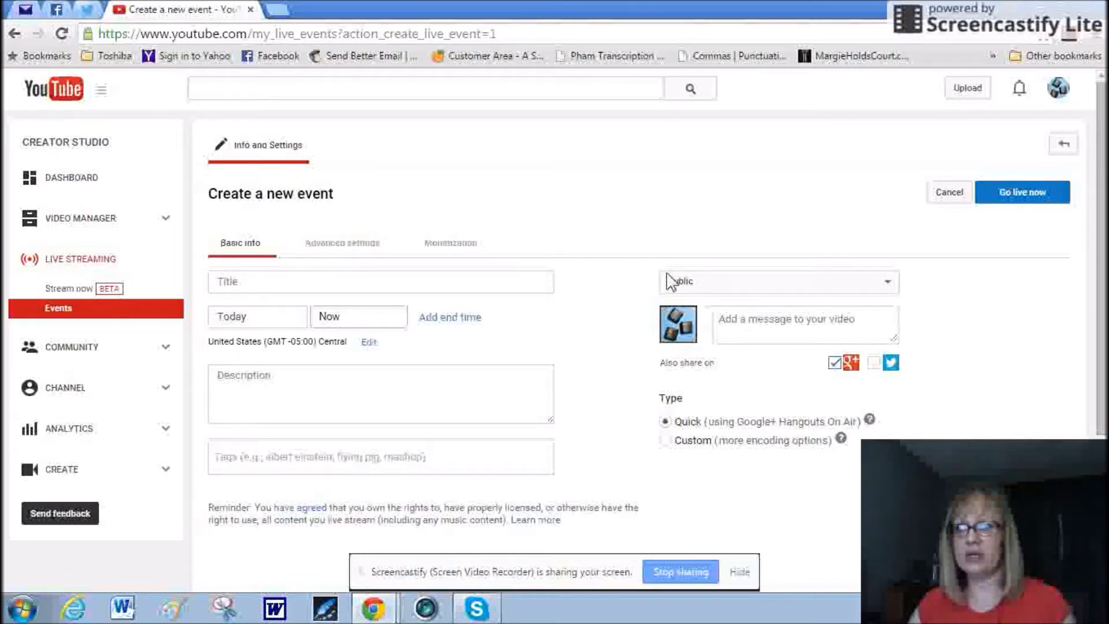
pyautogui.click(845, 283)
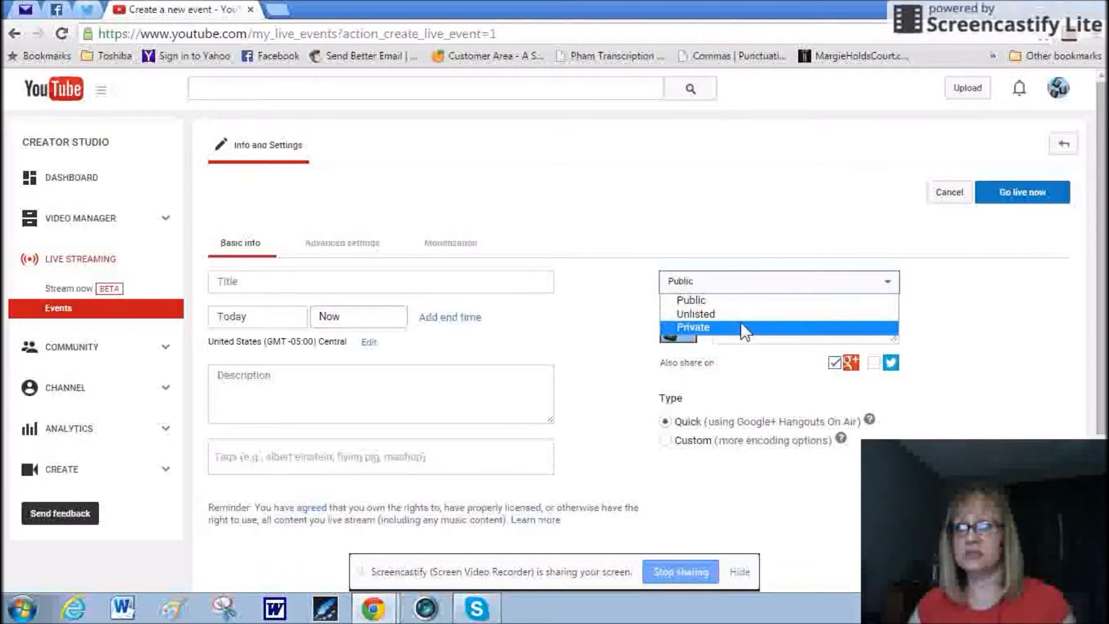
pyautogui.click(707, 328)
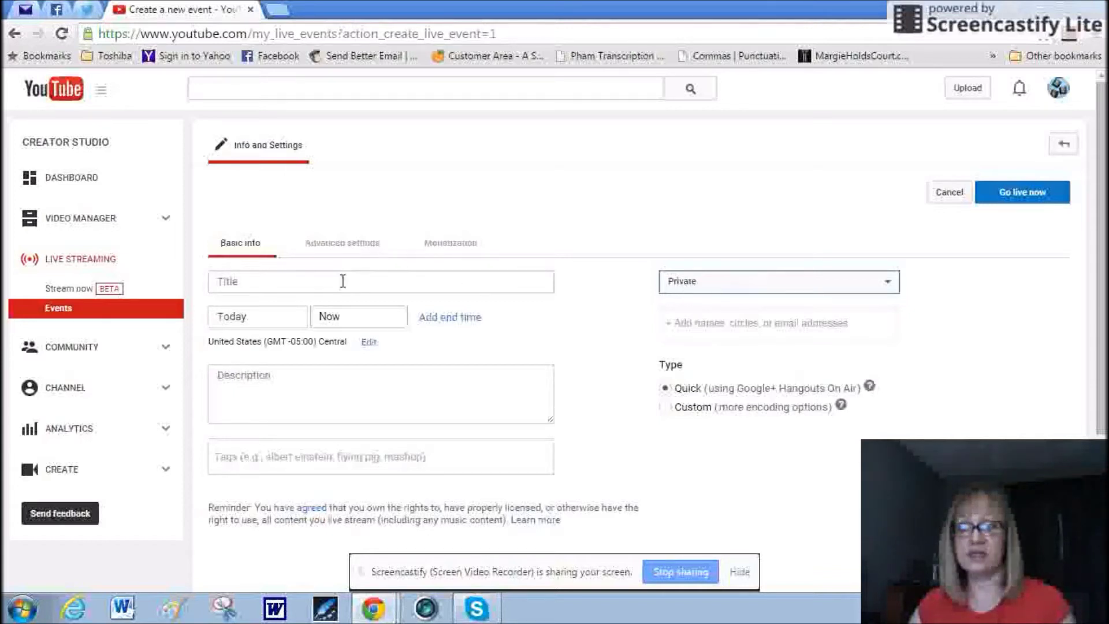
pyautogui.click(245, 290)
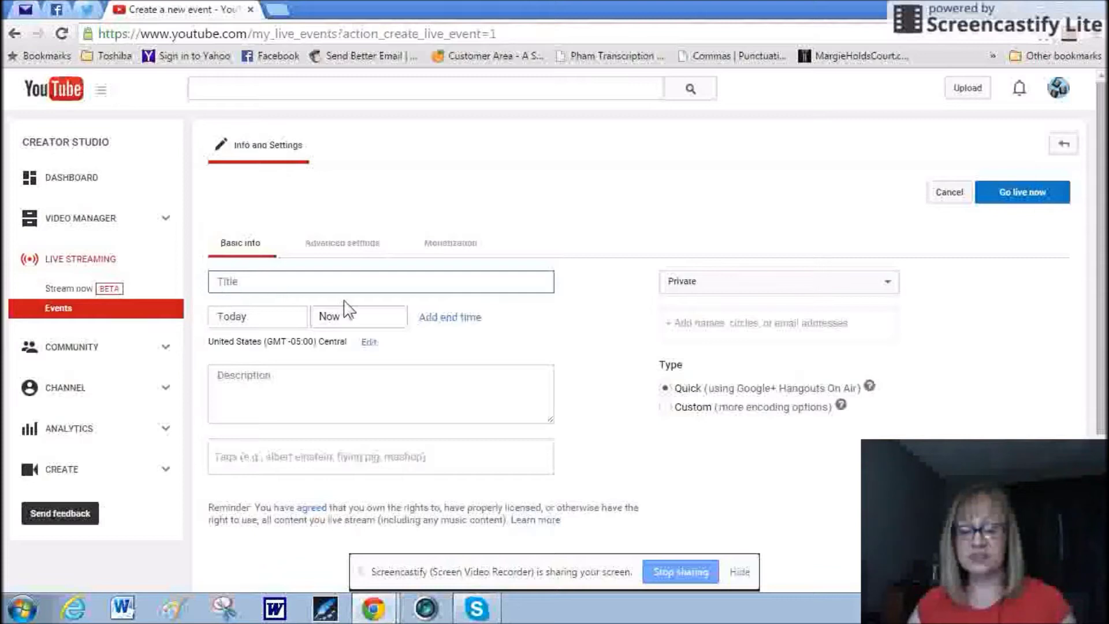
pyautogui.write('DEMO')
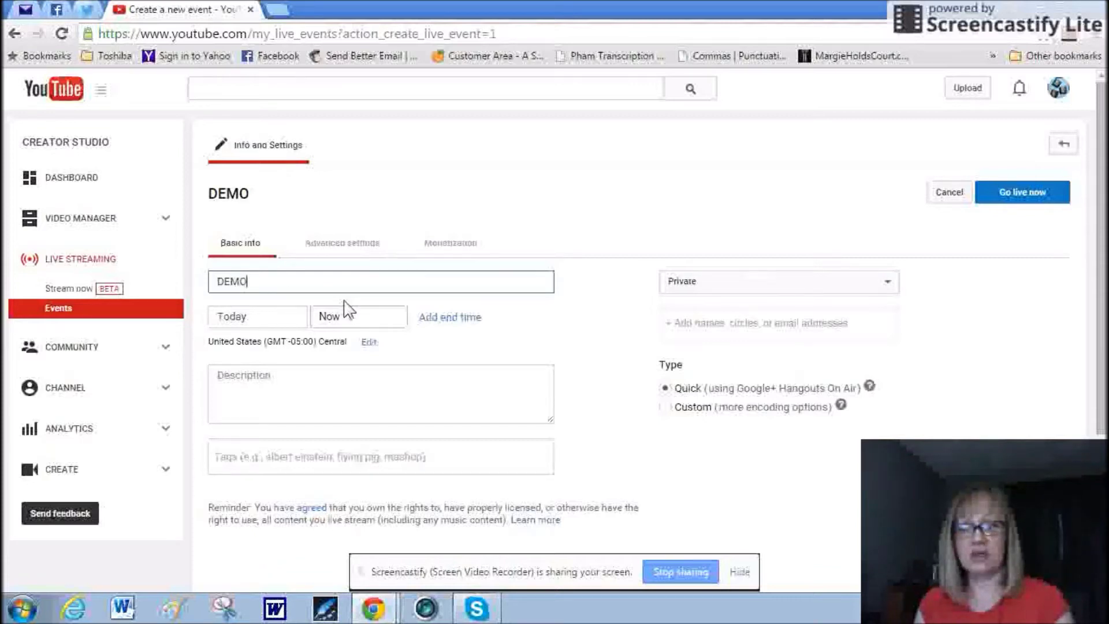
pyautogui.write(' 3')
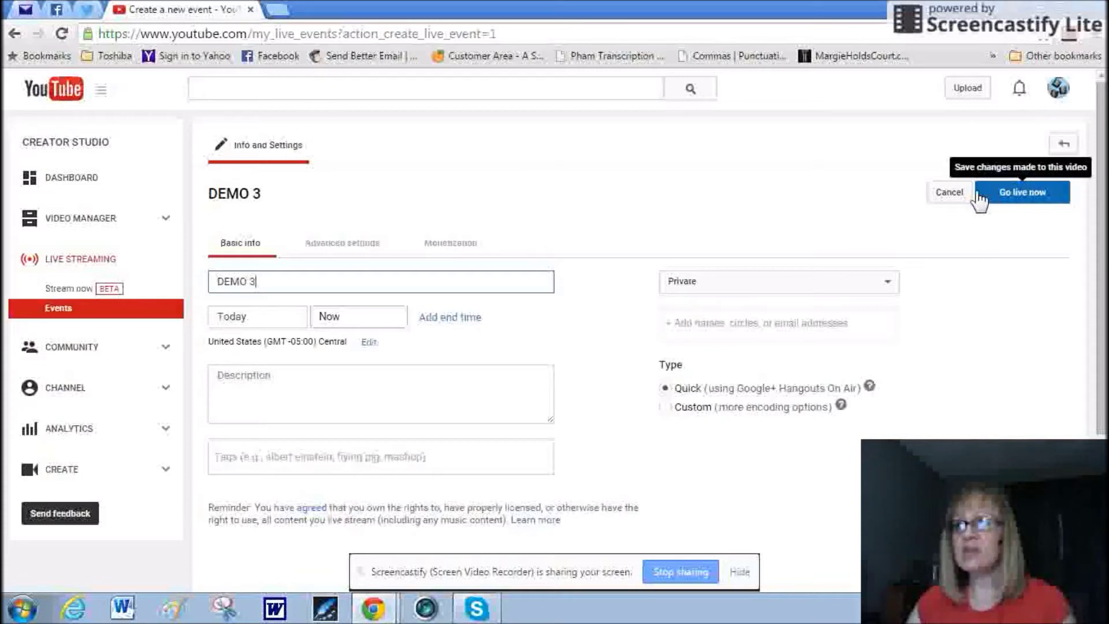
# Launch the DEMO 3 event's Hangouts On Air window with Go live now
pyautogui.click(1035, 206)
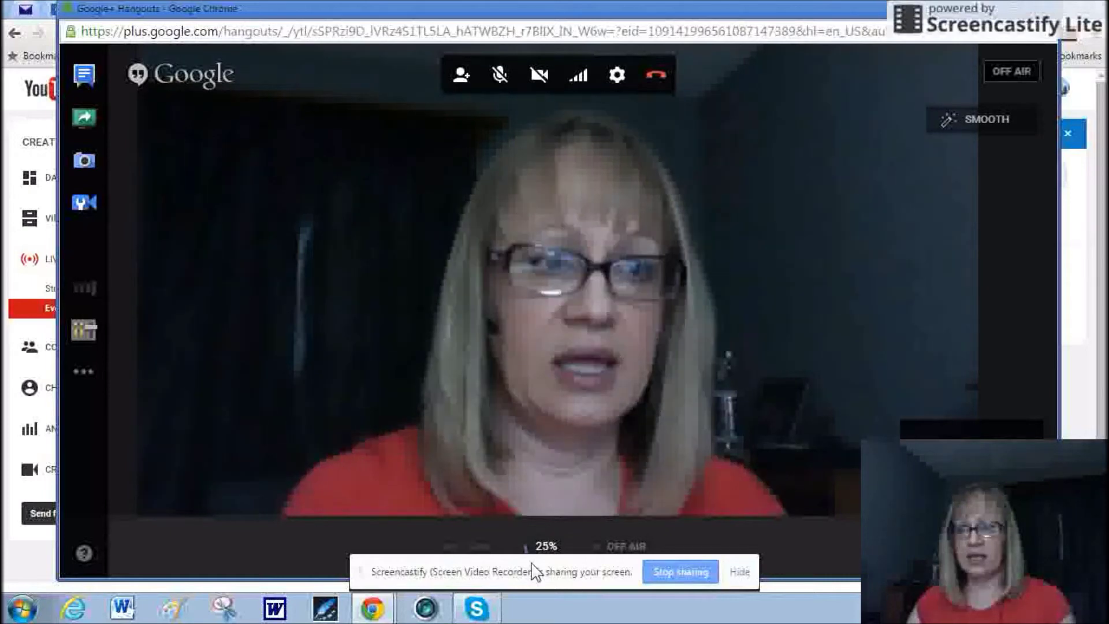
pyautogui.moveTo(513, 571); pyautogui.dragTo(668, 612)
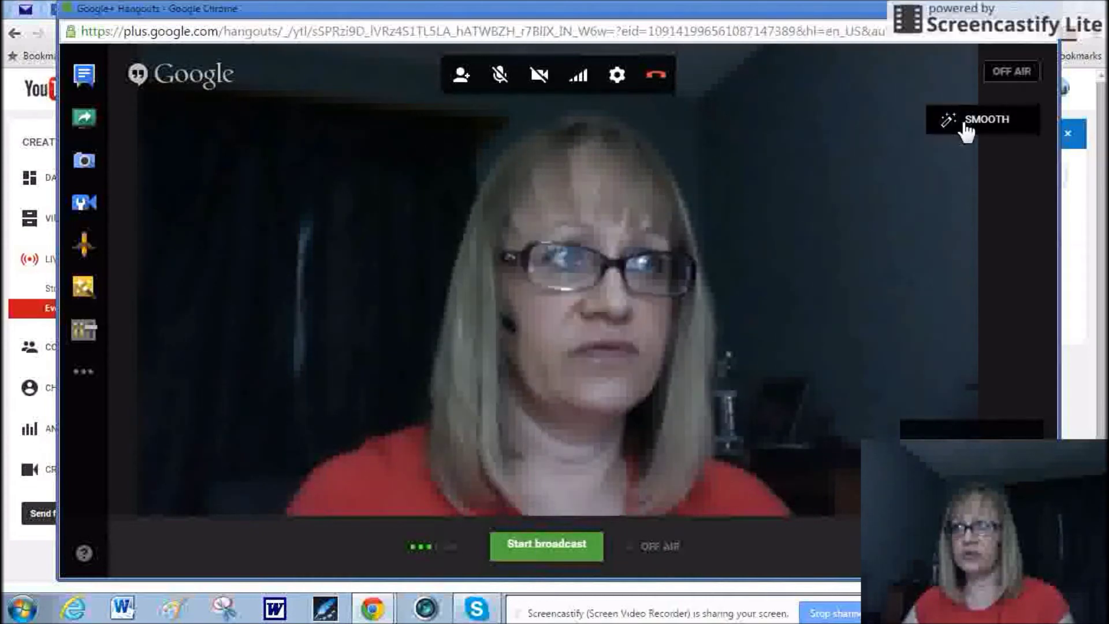
# Try the Brighten and Enhanced webcam effects, then settle on Spotlight
pyautogui.click(968, 128)
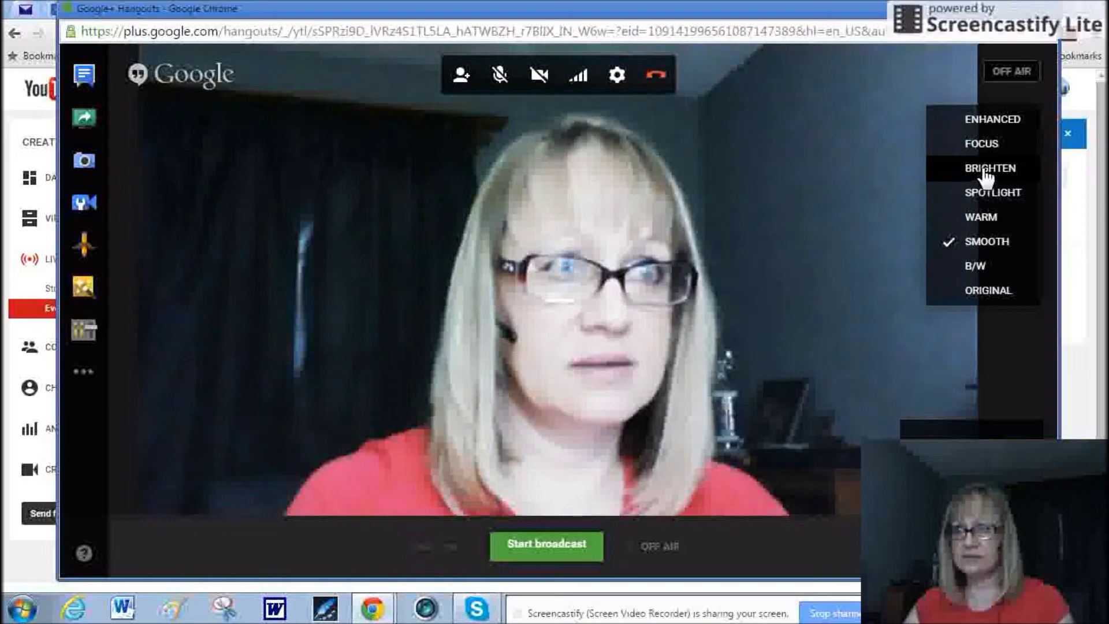
pyautogui.click(986, 172)
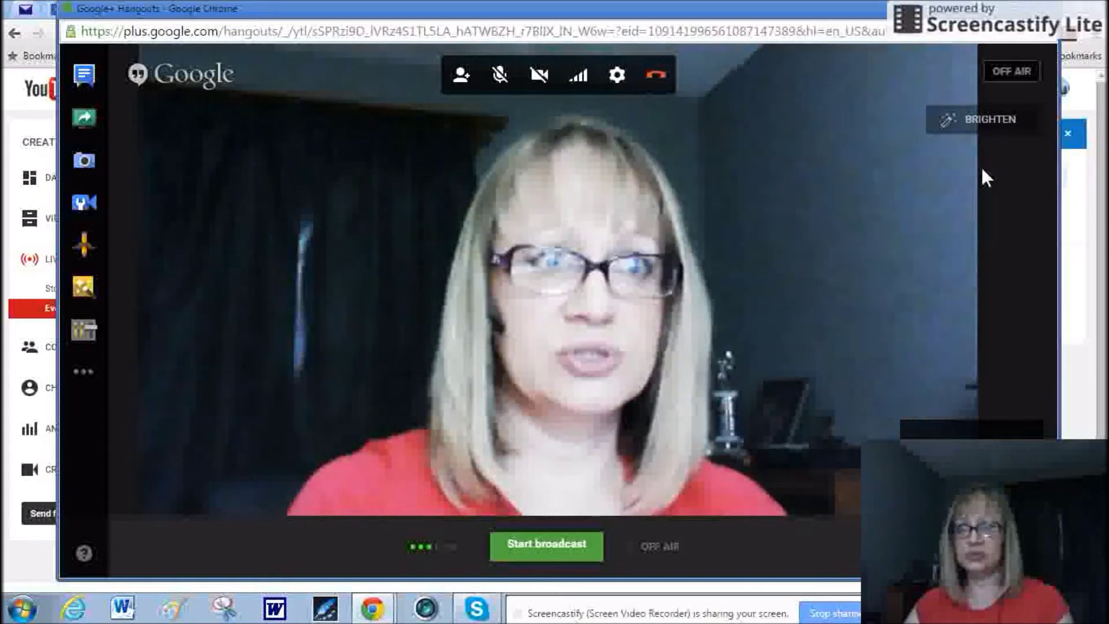
pyautogui.click(985, 119)
pyautogui.click(985, 123)
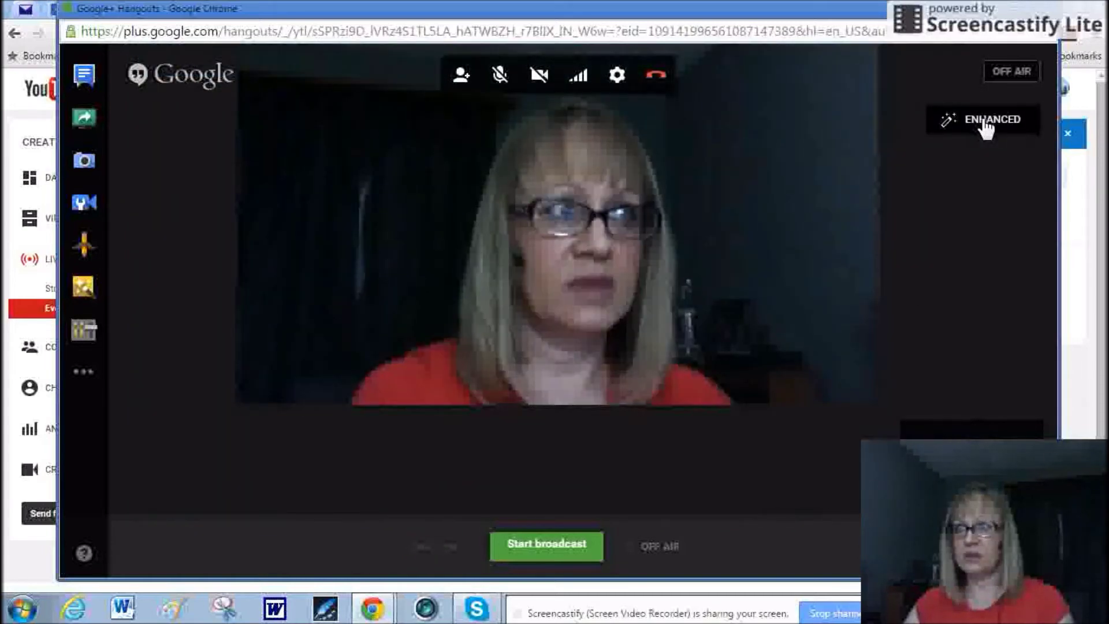
pyautogui.click(986, 123)
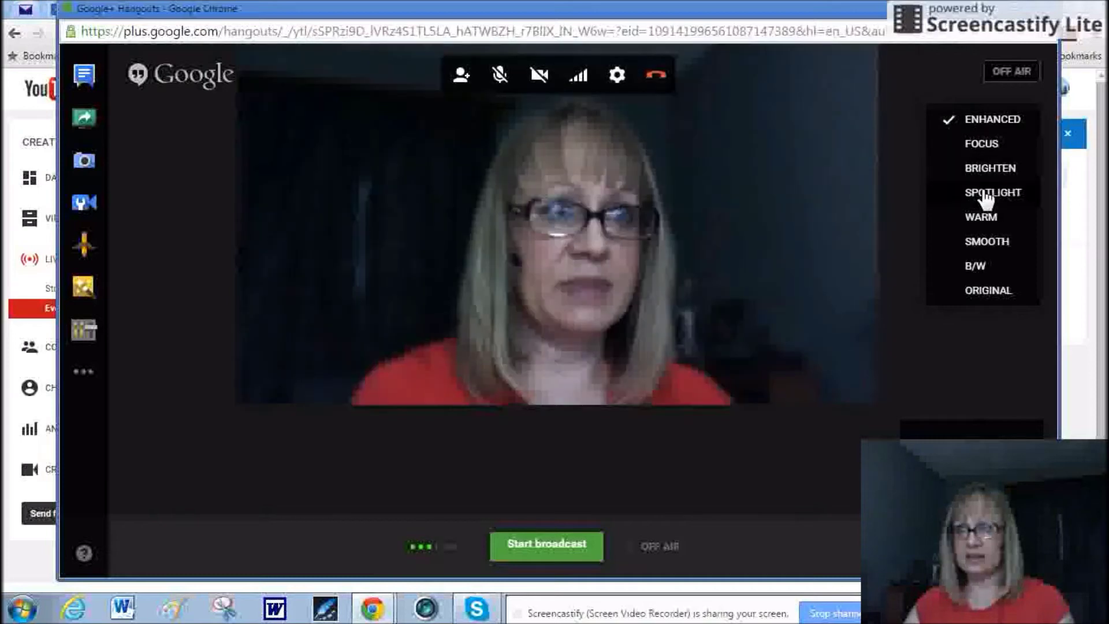
pyautogui.click(985, 194)
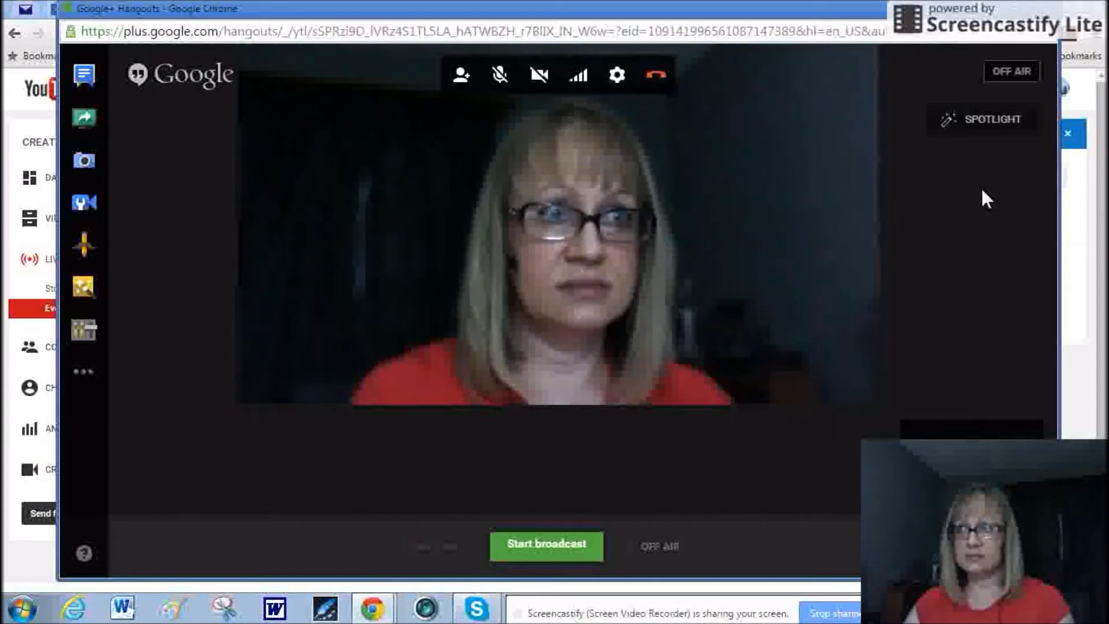
pyautogui.click(974, 136)
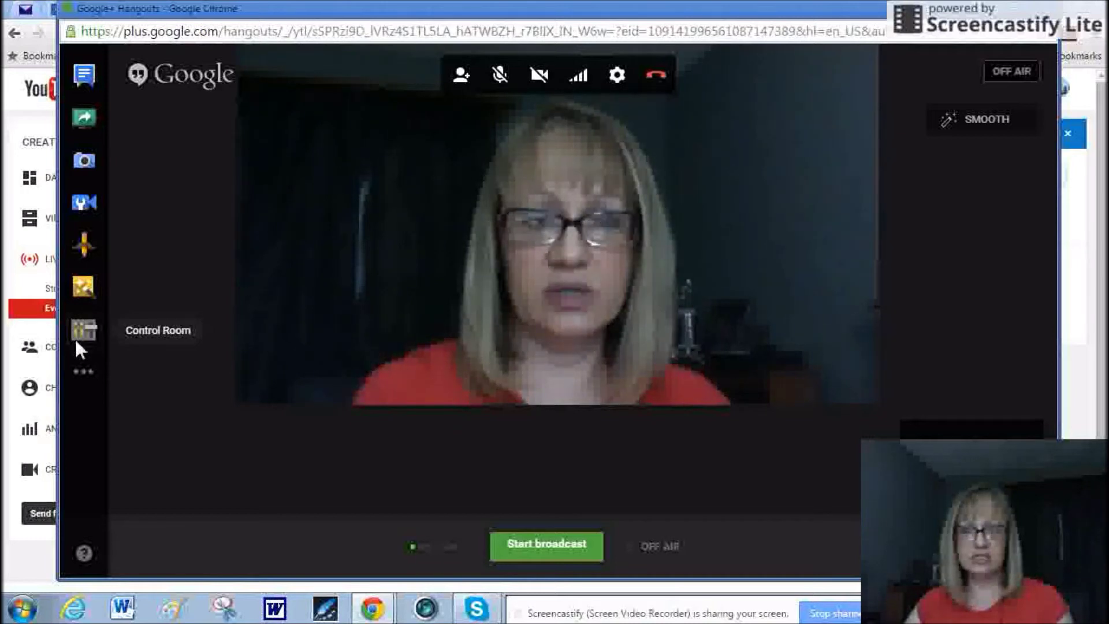
# Browse the apps panel, toggle the webcam off and on, and open camera and audio Settings
pyautogui.click(83, 370)
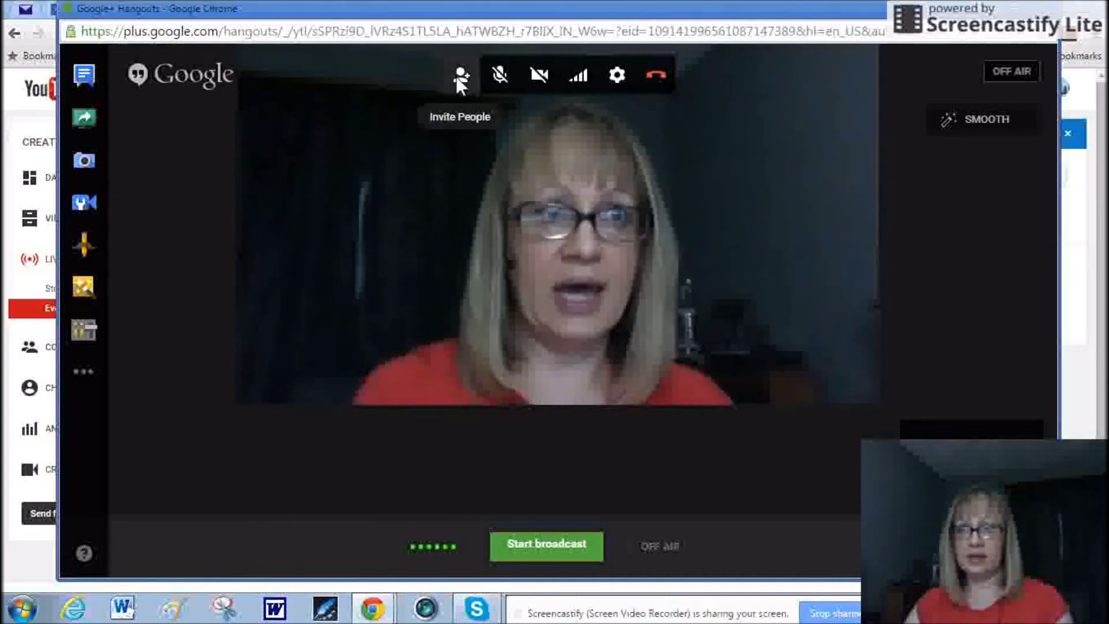
pyautogui.click(523, 78)
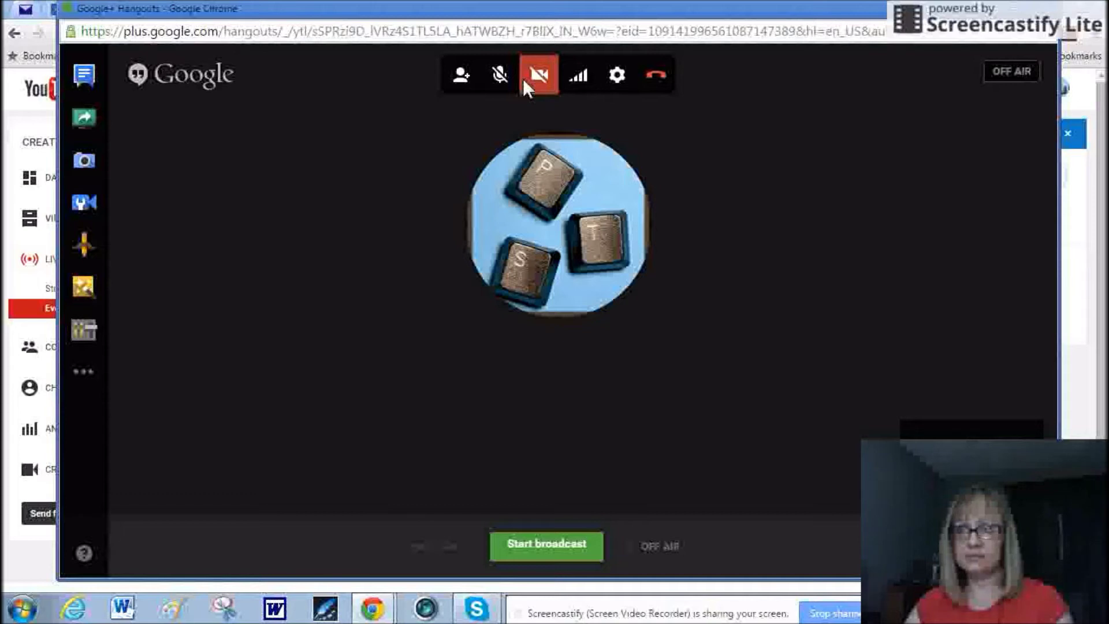
pyautogui.click(523, 79)
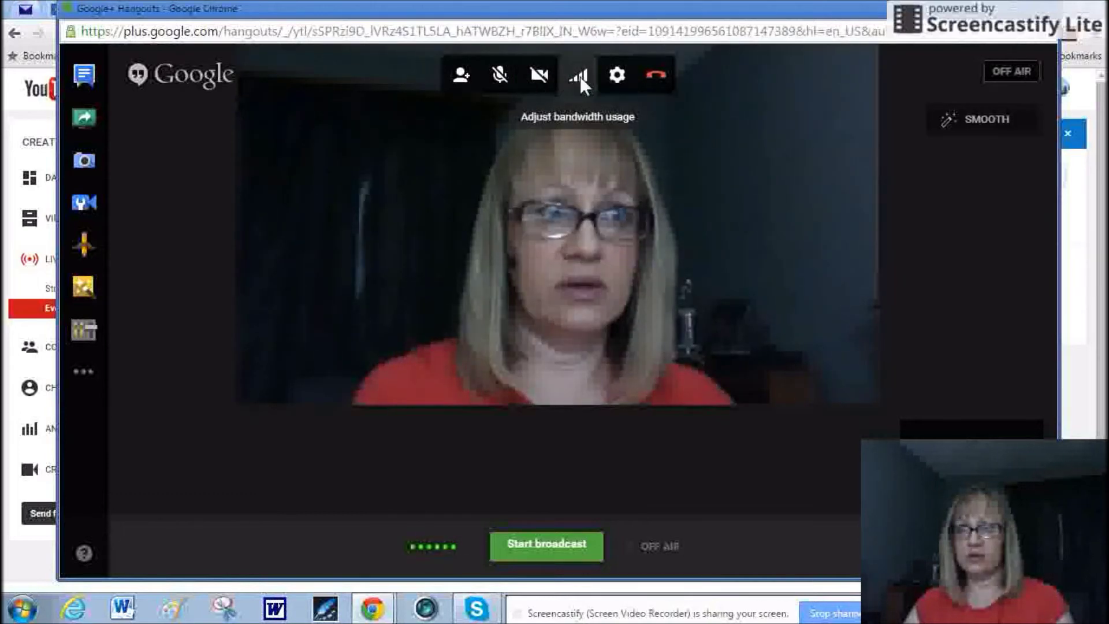
pyautogui.click(611, 76)
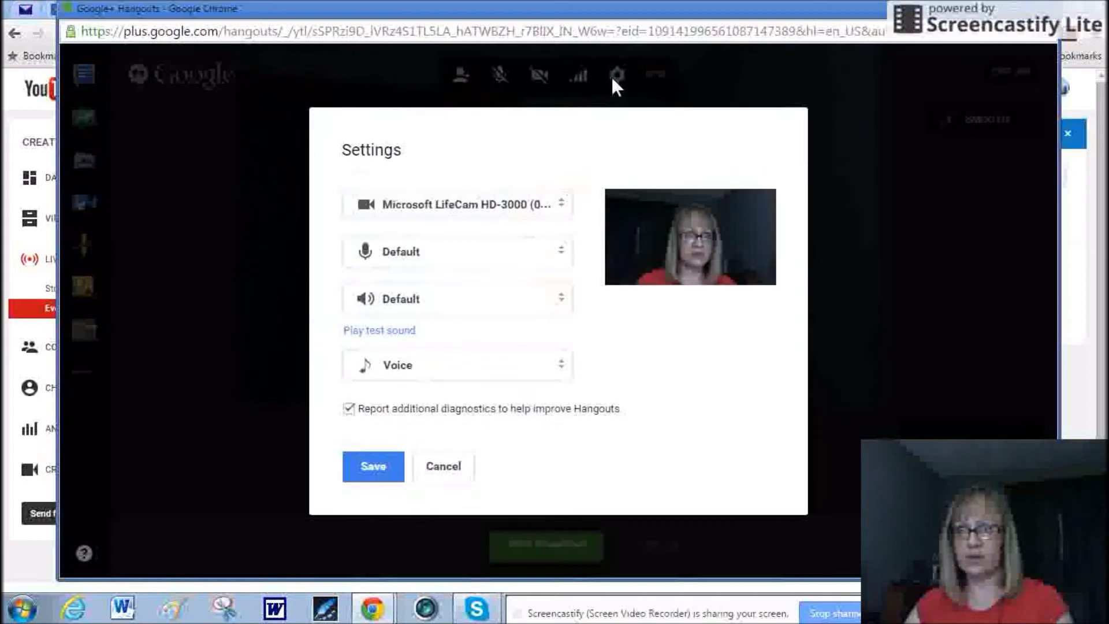
pyautogui.click(417, 474)
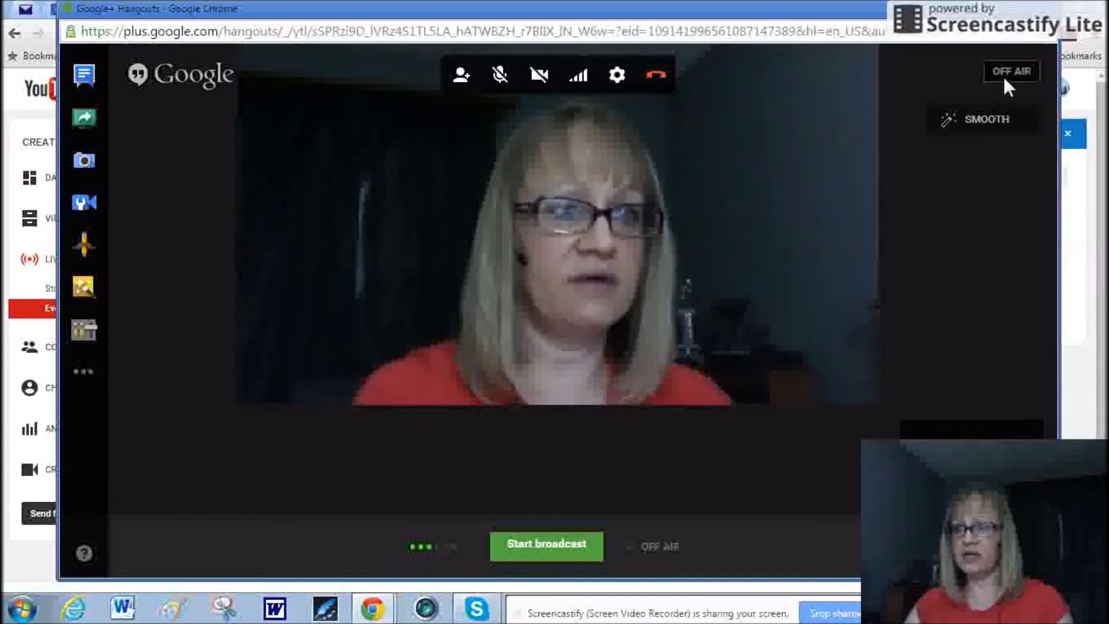
pyautogui.click(529, 546)
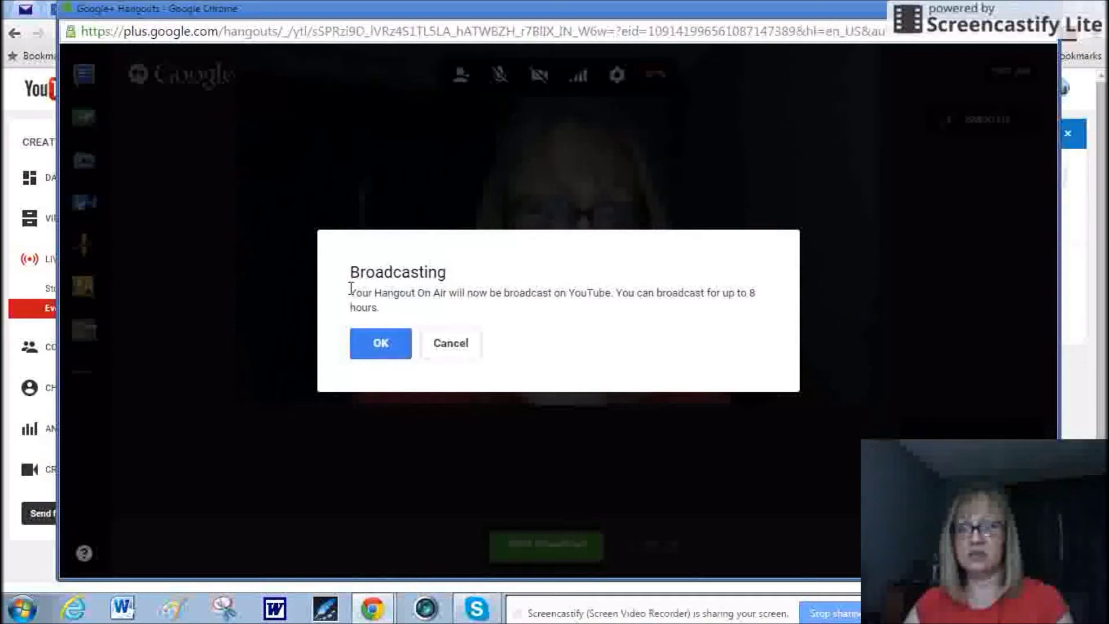
# Confirm the Broadcasting dialog with OK to start the live broadcast
pyautogui.click(380, 347)
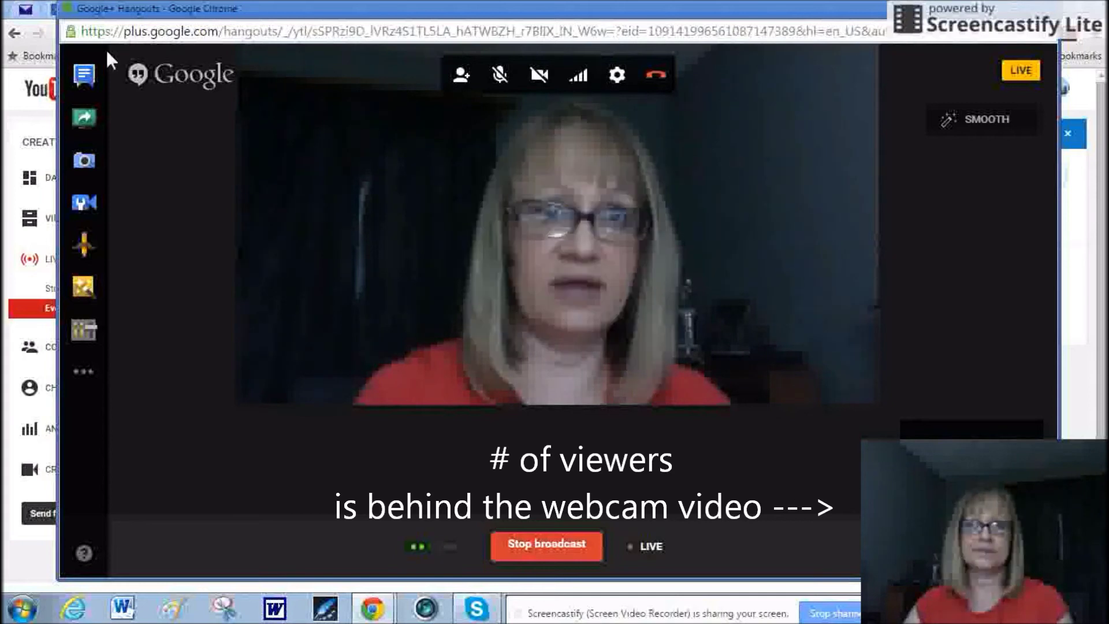
# Share the Entire screen from Screenshare so the broadcast shows the desktop
pyautogui.click(84, 117)
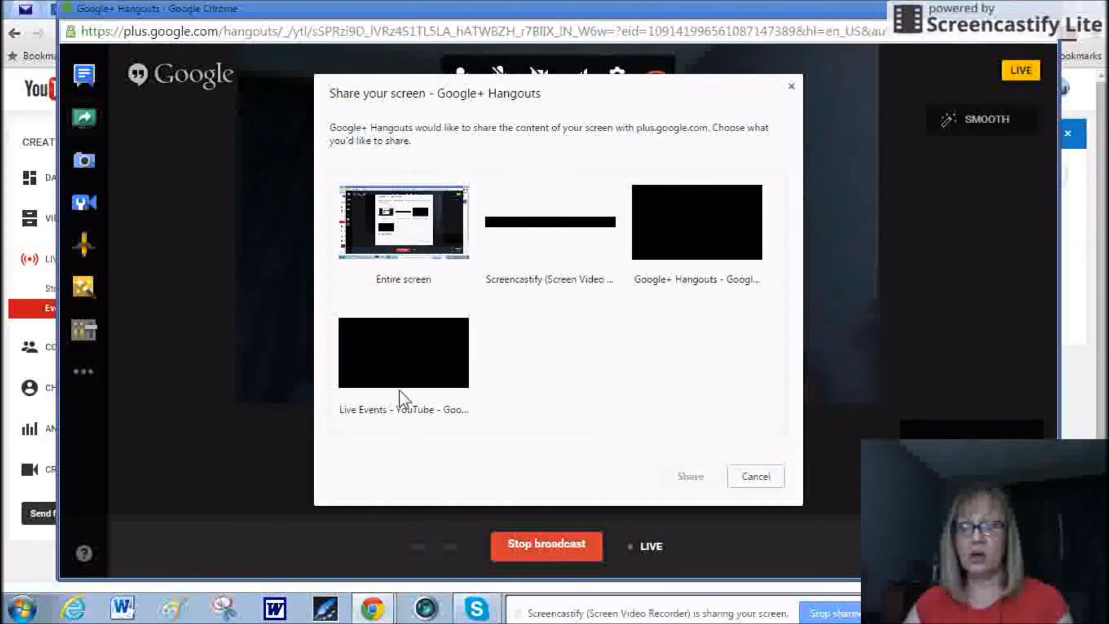
pyautogui.click(396, 249)
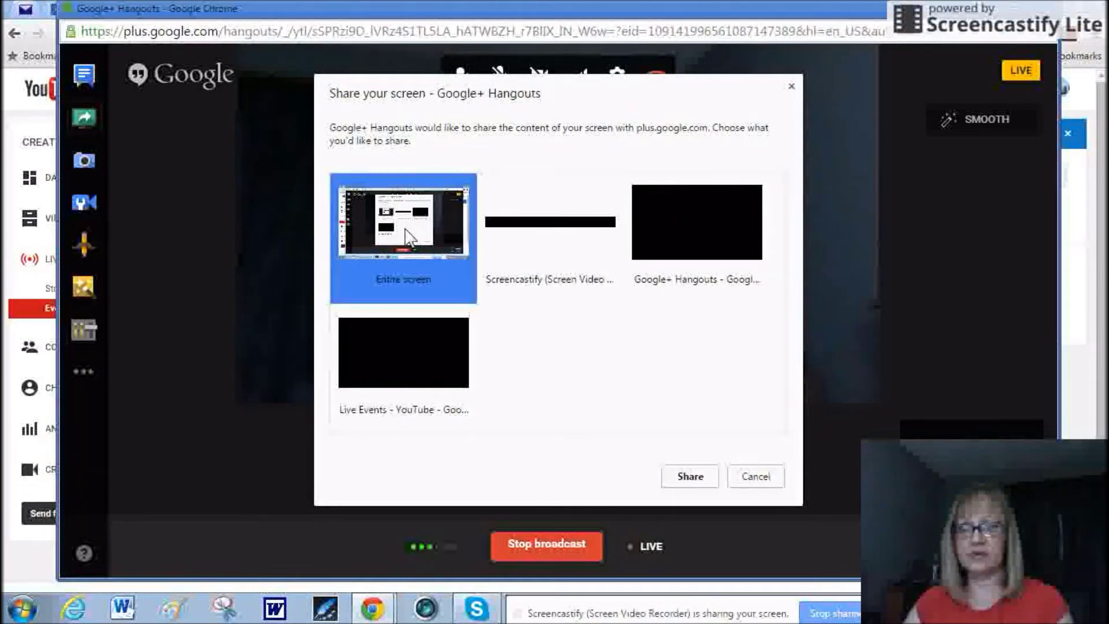
pyautogui.click(691, 477)
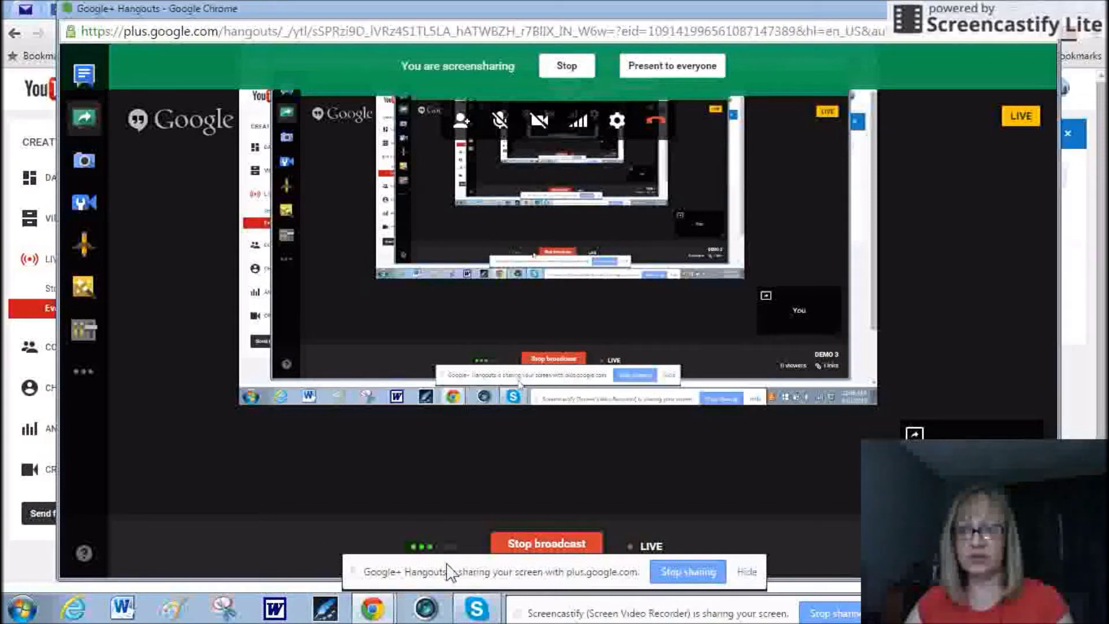
pyautogui.moveTo(378, 614)
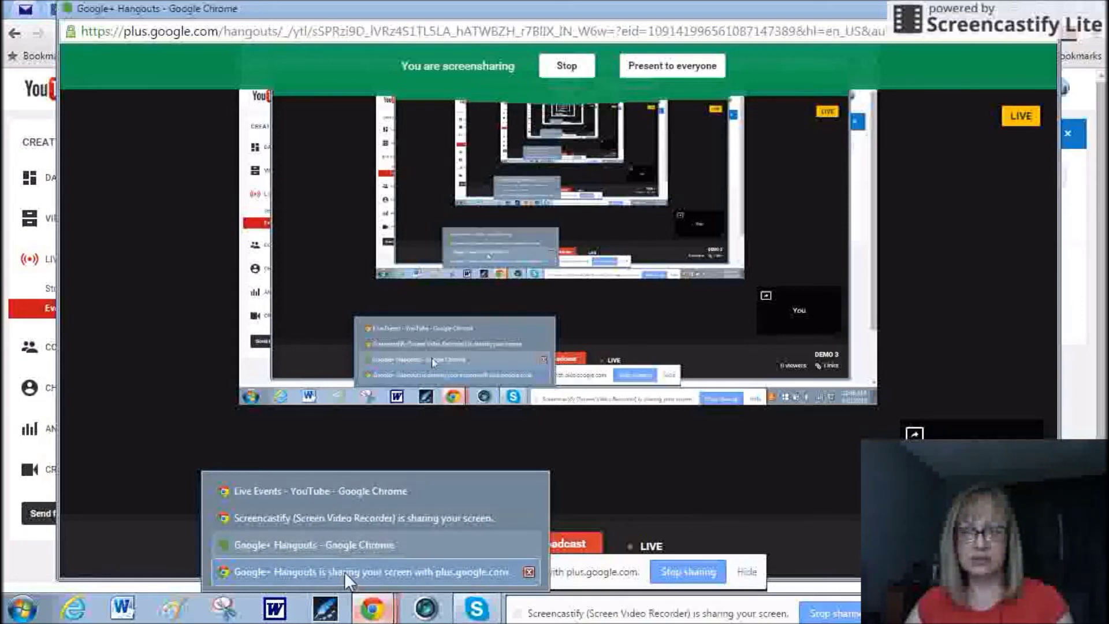
pyautogui.click(317, 497)
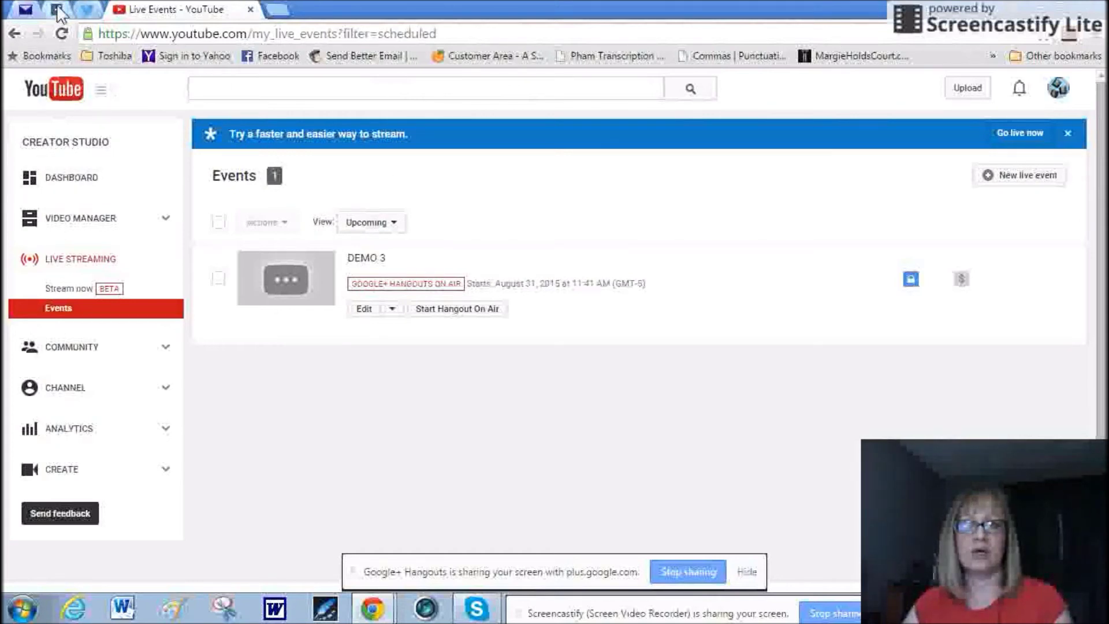
pyautogui.click(86, 10)
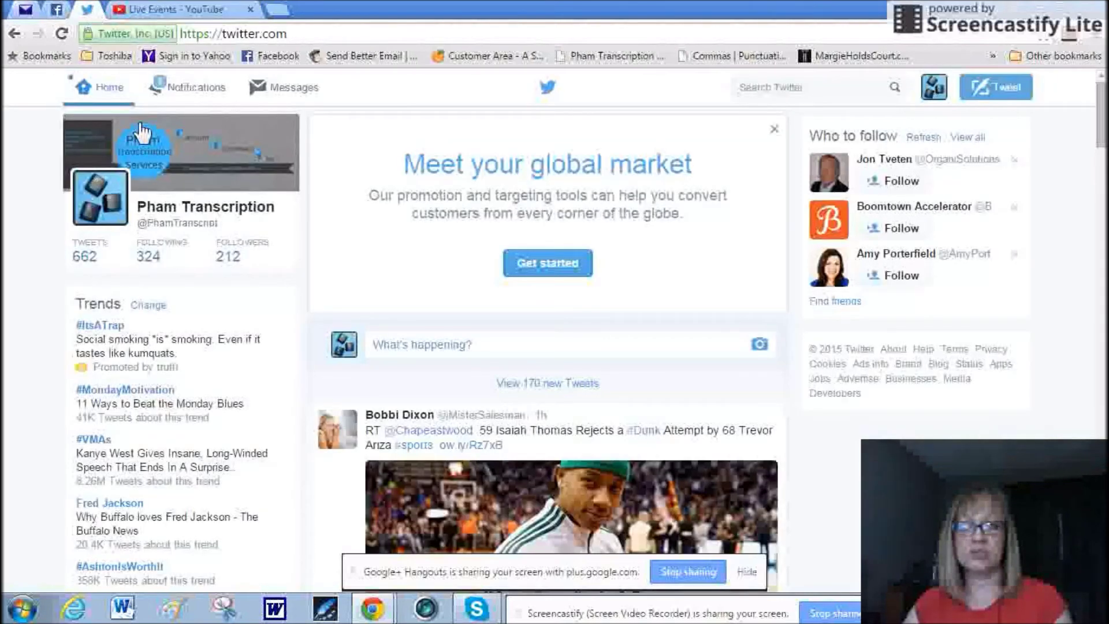
pyautogui.click(171, 13)
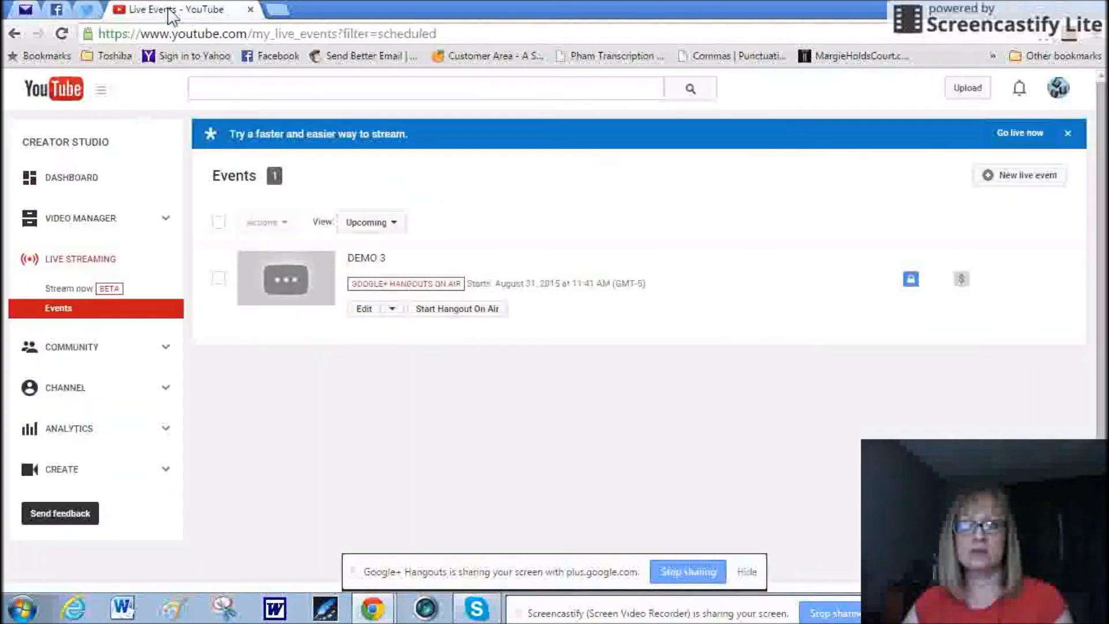
pyautogui.click(365, 609)
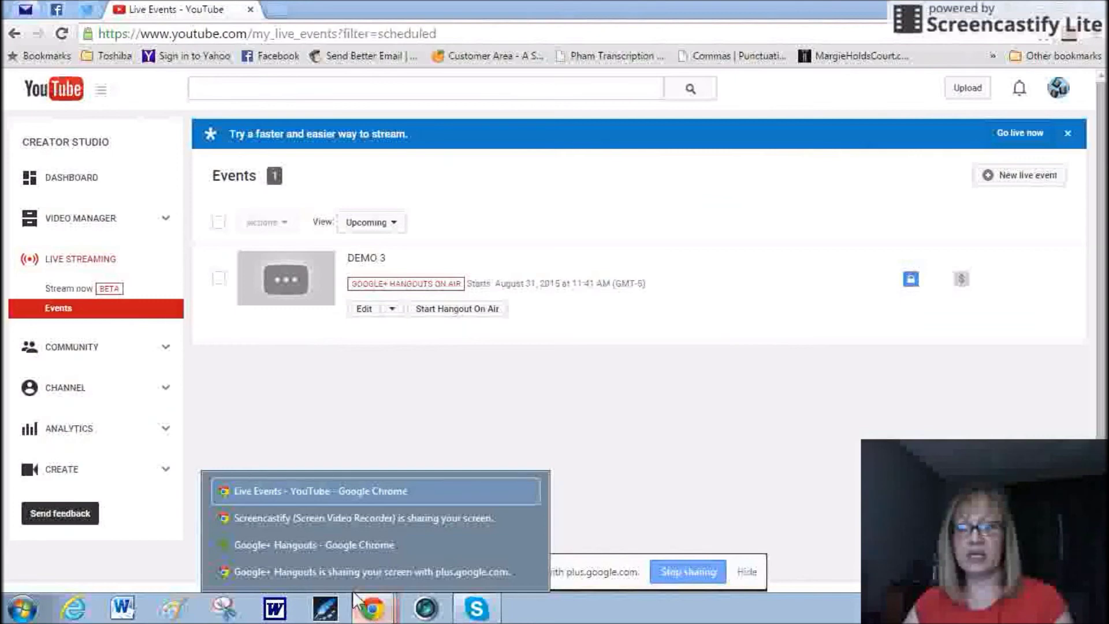
pyautogui.click(366, 574)
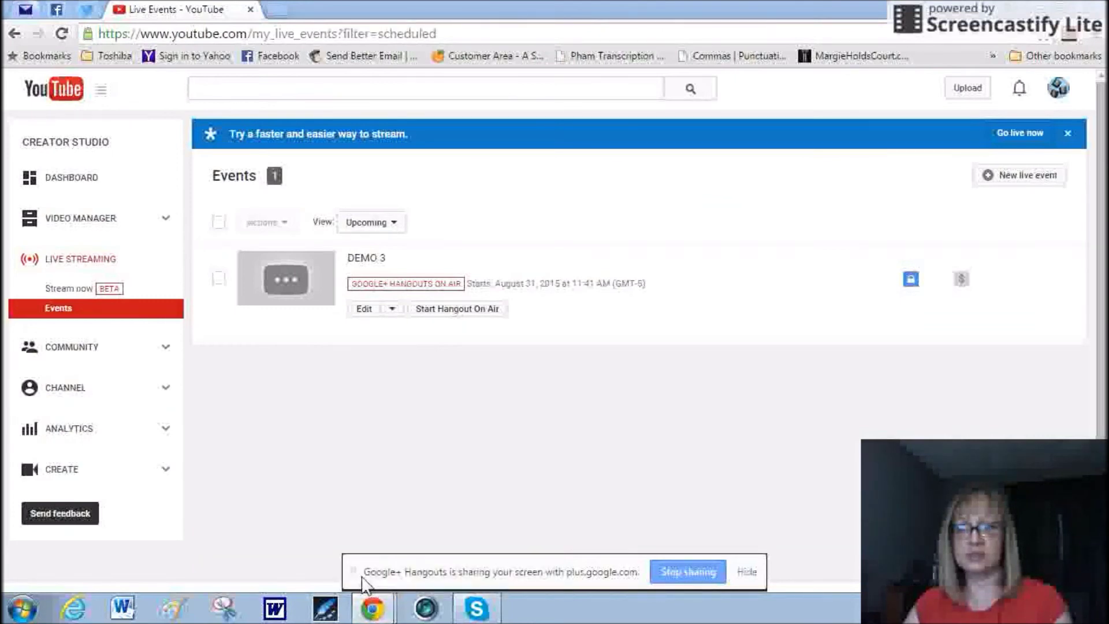
pyautogui.click(372, 608)
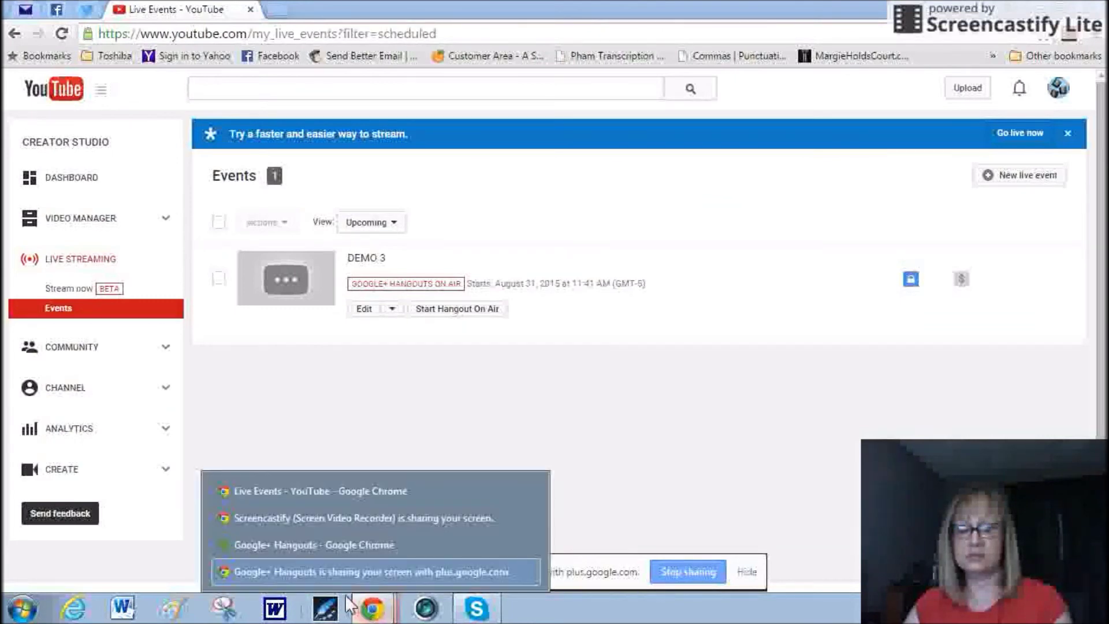
pyautogui.click(303, 549)
pyautogui.moveTo(82, 140)
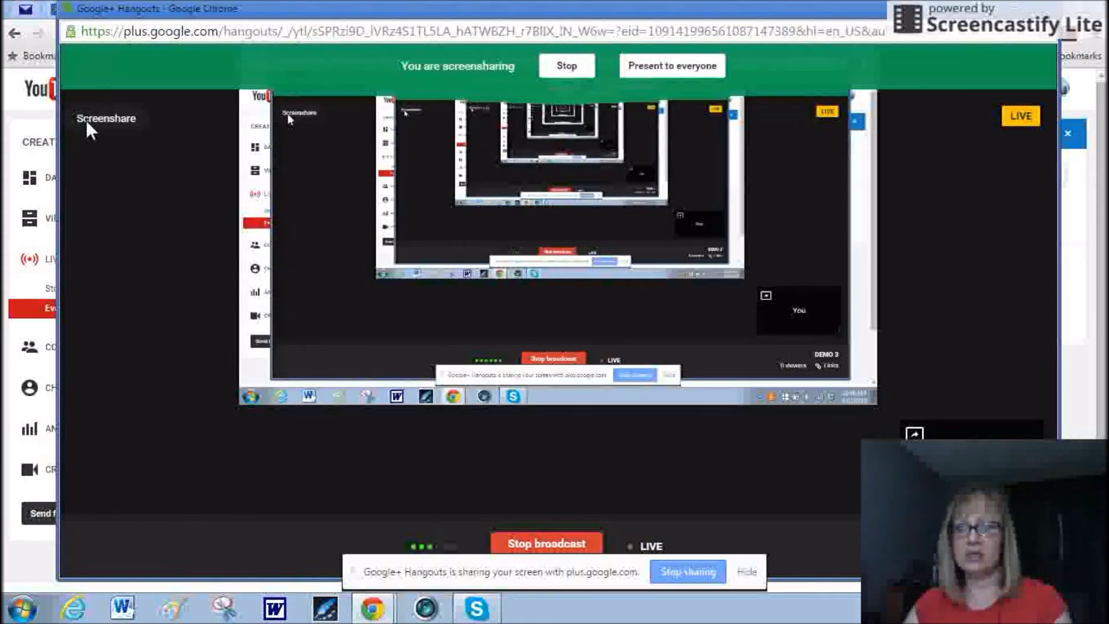
# Stop the screen share, then end the live broadcast with Stop broadcast
pyautogui.moveTo(84, 198)
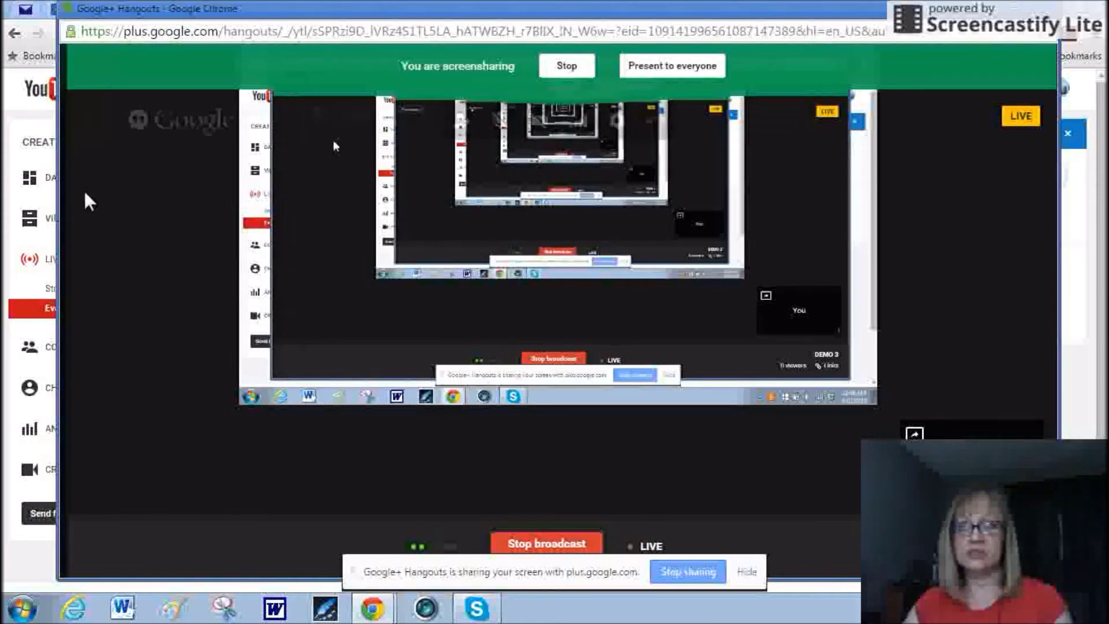
pyautogui.click(87, 117)
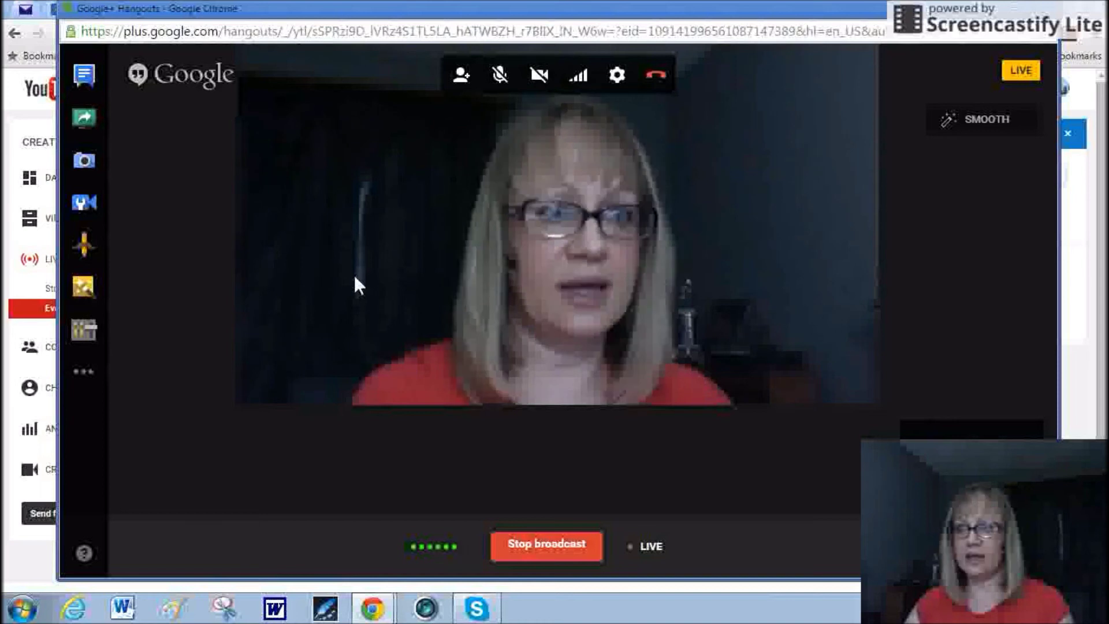
pyautogui.click(544, 547)
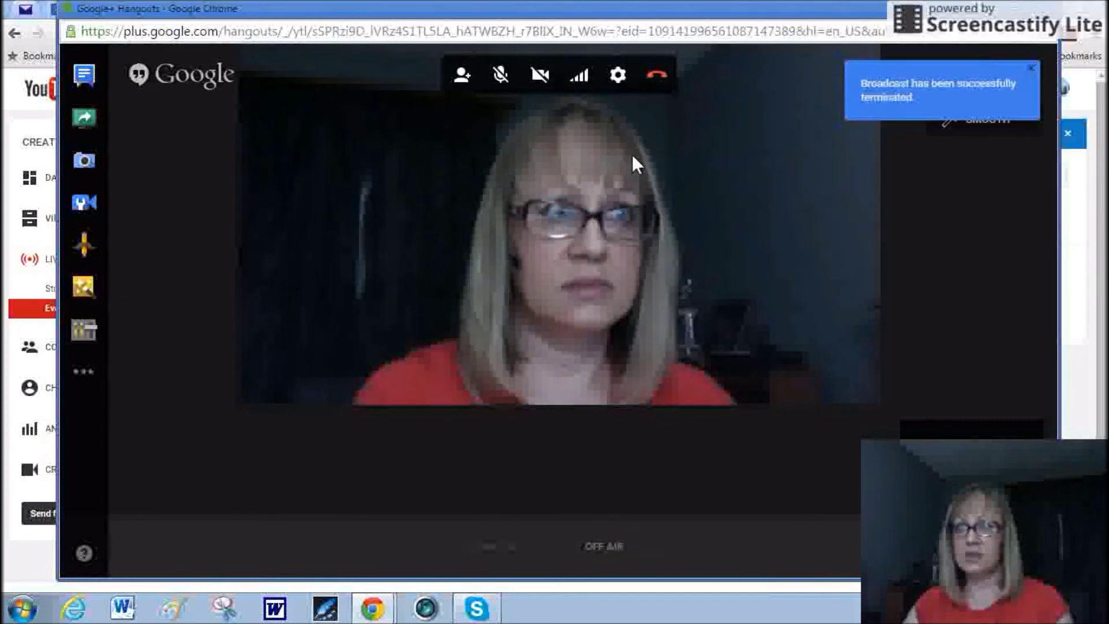
# Hang up and close the 'Hangout On Air is now over' notice to return to Live Events
pyautogui.click(655, 81)
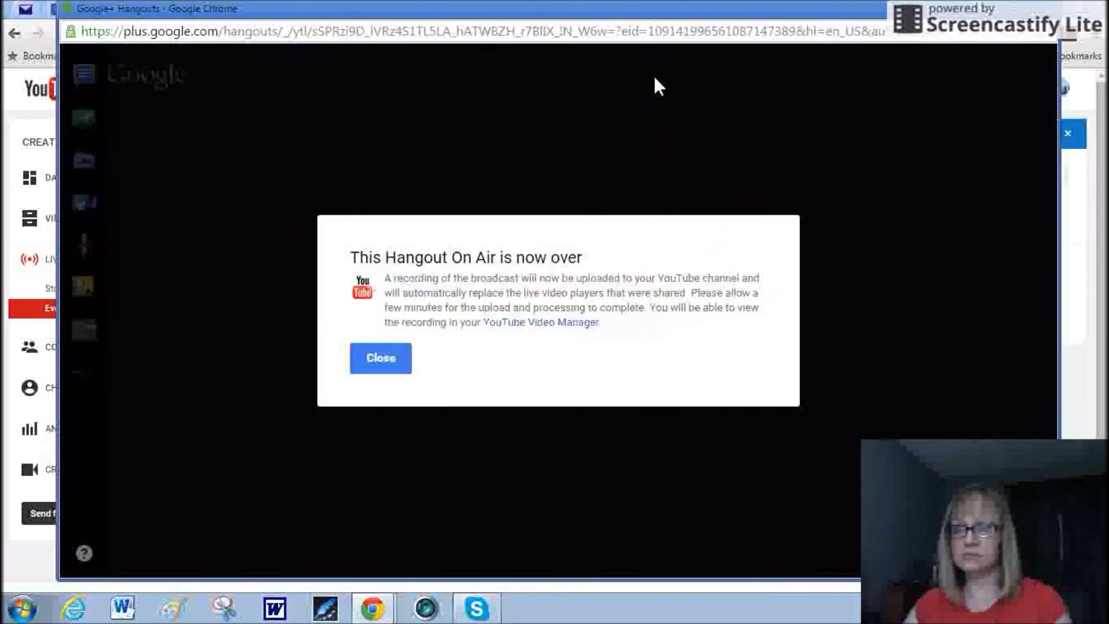
pyautogui.click(382, 361)
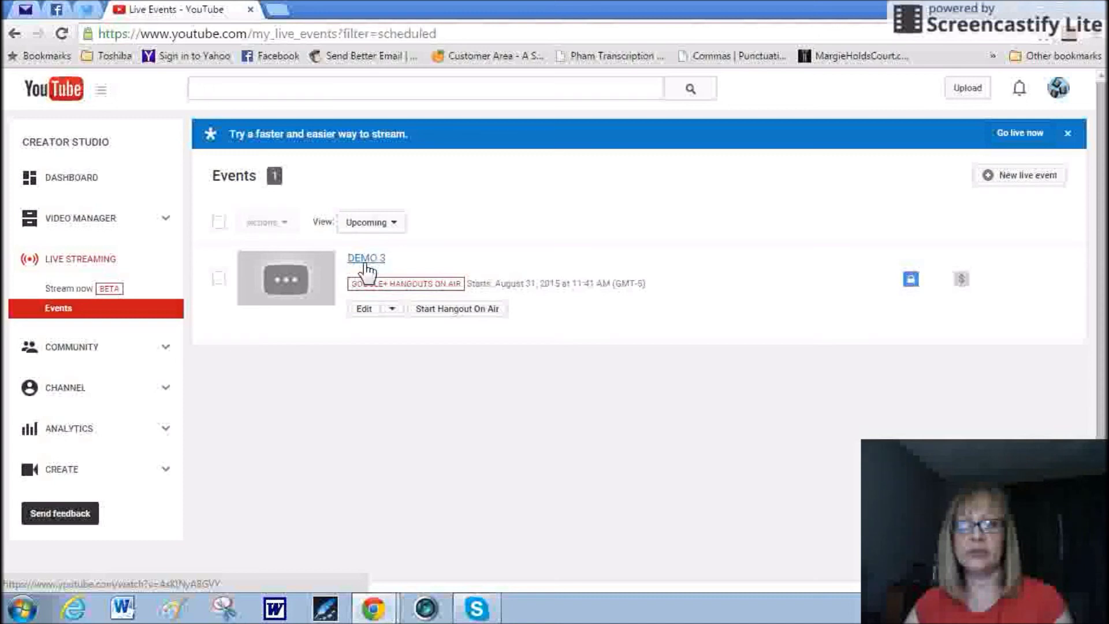
# Open Video Manager and reload it to see DEMO 3 processing at the top
pyautogui.click(93, 218)
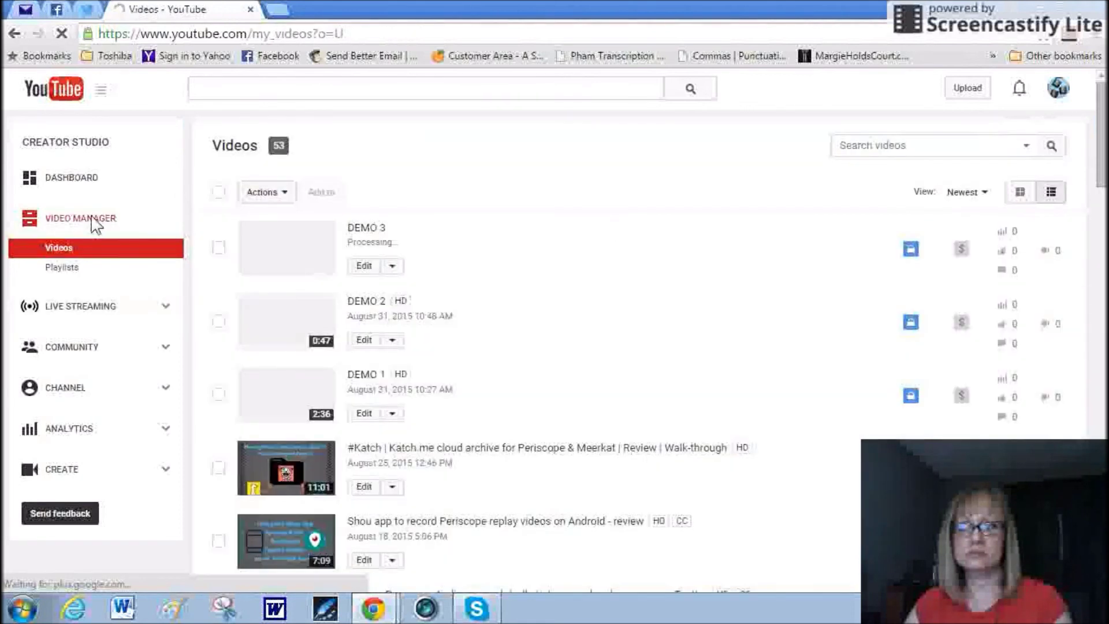
pyautogui.click(363, 265)
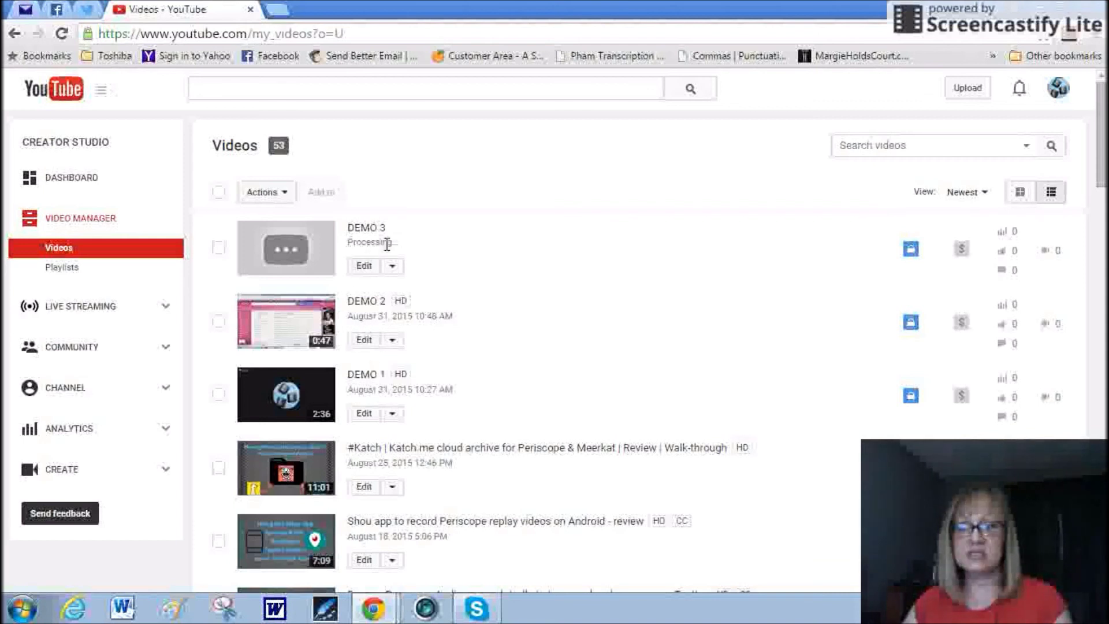
# Open the Edit dropdown for DEMO 2 to show its options, including Download MP4
pyautogui.click(393, 344)
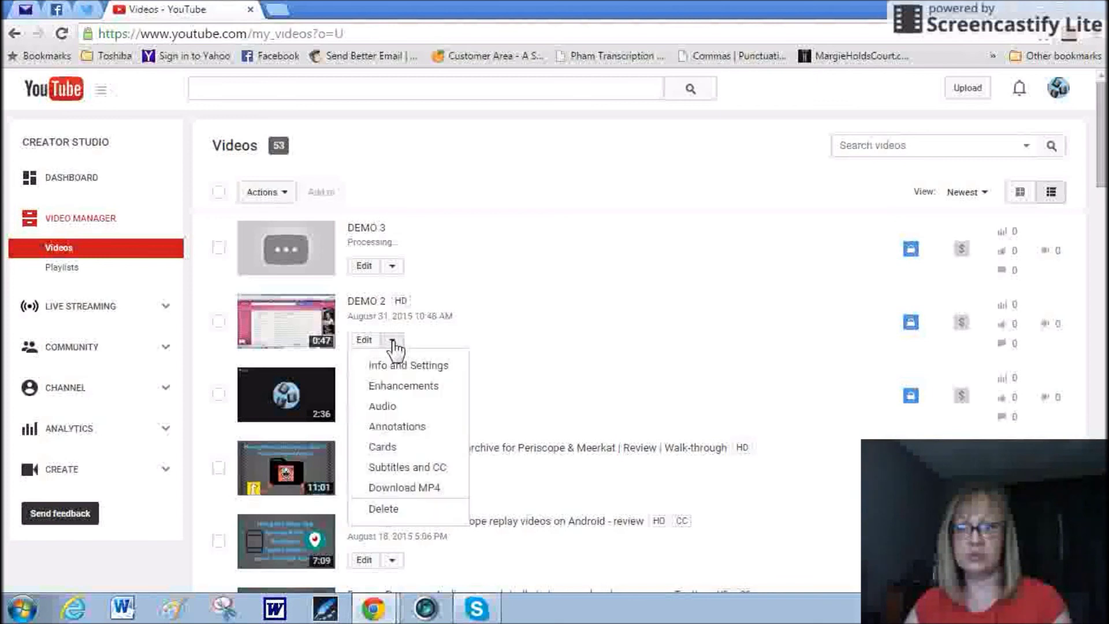
# Download the DEMO 2 video as an MP4 file
pyautogui.click(406, 488)
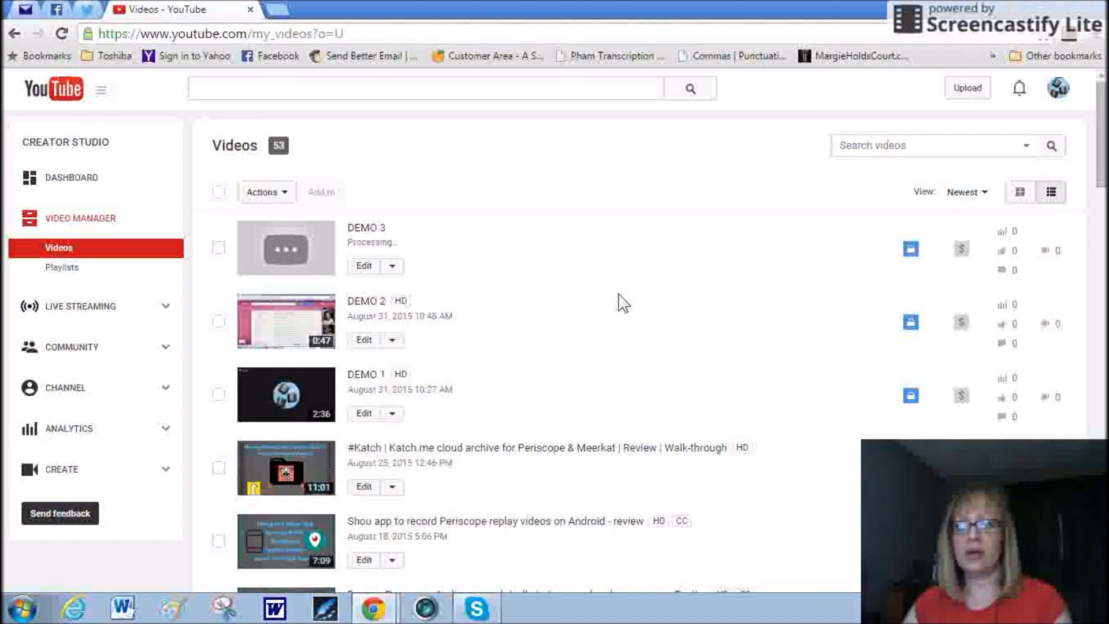